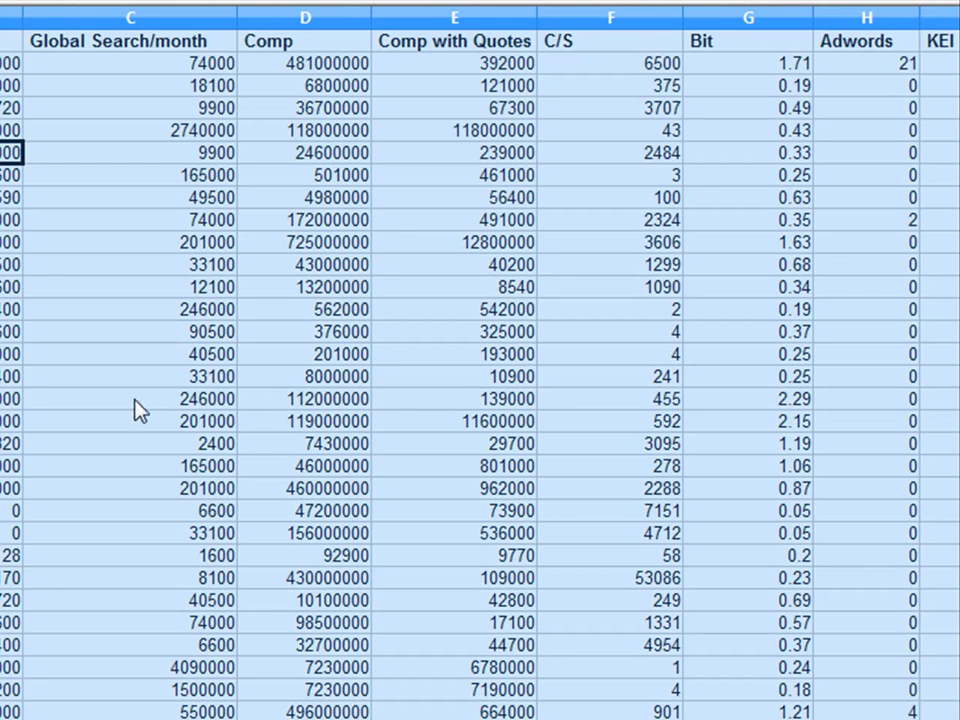
- Scroll through the existing keyword results grid to review its rows
{"action": "scroll", "coordinate": [138, 410], "scroll_direction": "down", "scroll_amount": 1}
{"action": "scroll", "coordinate": [138, 410], "scroll_direction": "down", "scroll_amount": 4}
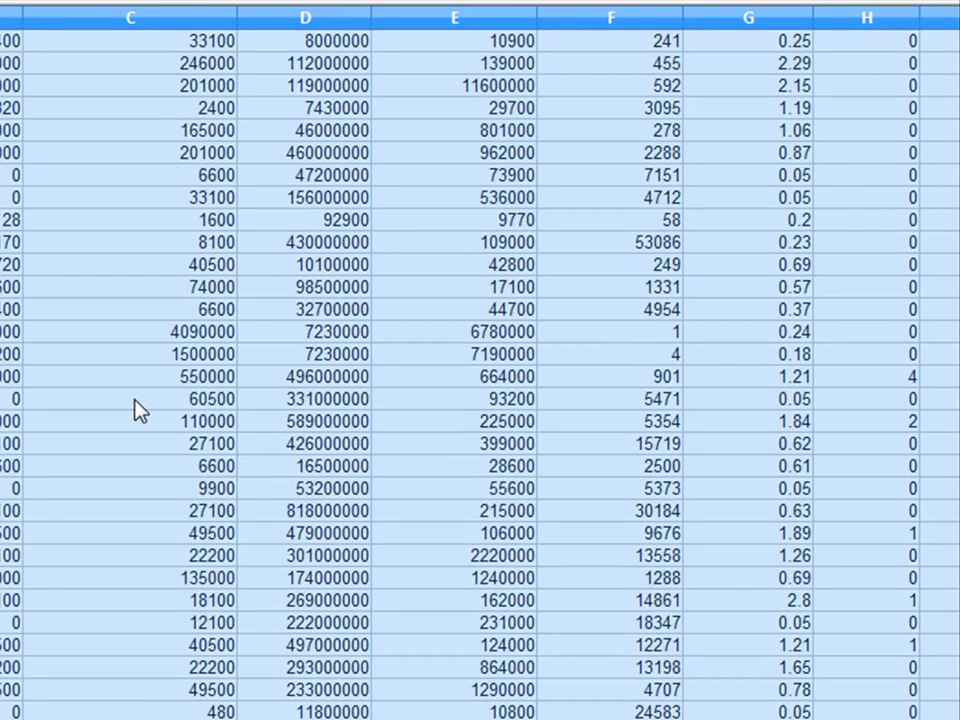
{"action": "scroll", "coordinate": [138, 410], "scroll_direction": "down", "scroll_amount": 5}
{"action": "scroll", "coordinate": [138, 410], "scroll_direction": "down", "scroll_amount": 7}
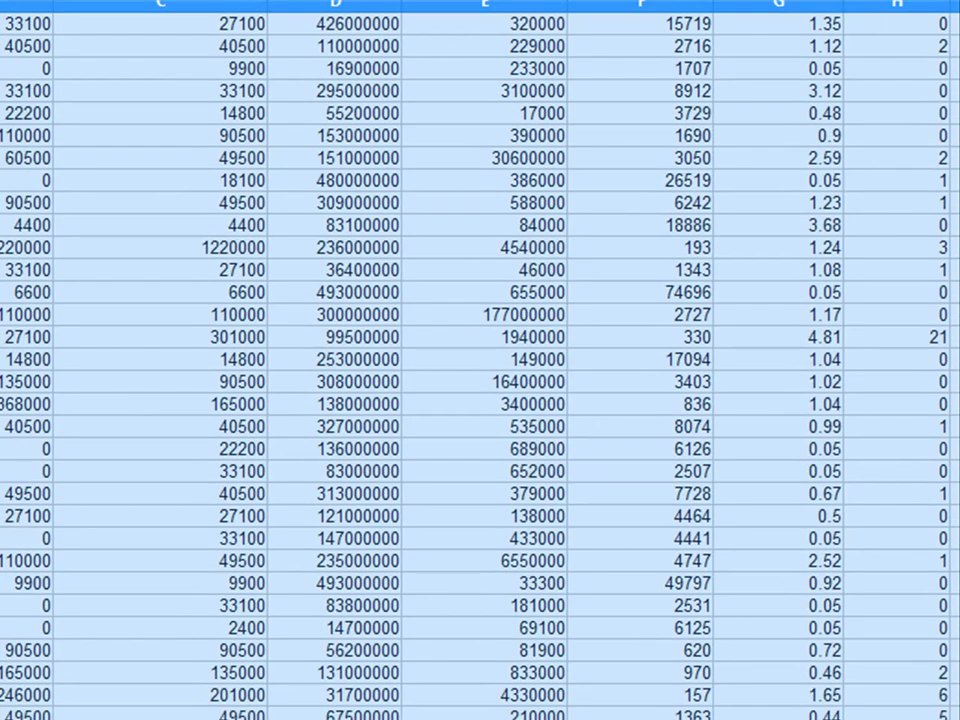
{"action": "scroll", "coordinate": [480, 400], "scroll_direction": "down", "scroll_amount": 10}
{"action": "scroll", "coordinate": [480, 400], "scroll_direction": "down", "scroll_amount": 10}
{"action": "scroll", "coordinate": [480, 400], "scroll_direction": "down", "scroll_amount": 10}
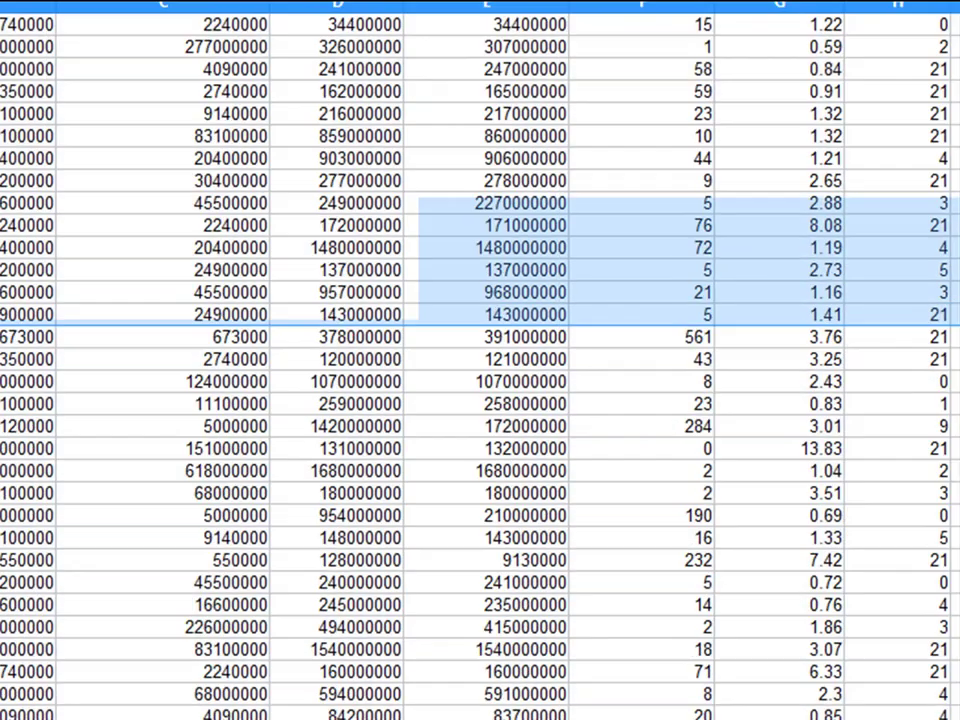
{"action": "scroll", "coordinate": [480, 400], "scroll_direction": "down", "scroll_amount": 5}
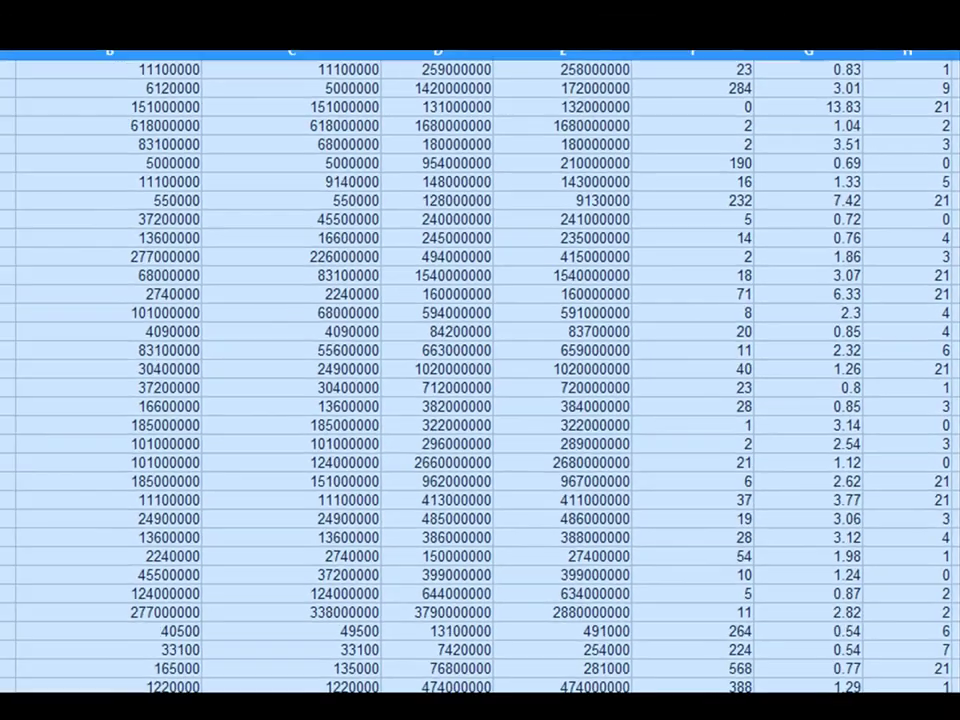
{"action": "scroll", "coordinate": [222, 420], "scroll_direction": "down", "scroll_amount": 10}
{"action": "scroll", "coordinate": [222, 420], "scroll_direction": "down", "scroll_amount": 12}
{"action": "scroll", "coordinate": [222, 420], "scroll_direction": "down", "scroll_amount": 3}
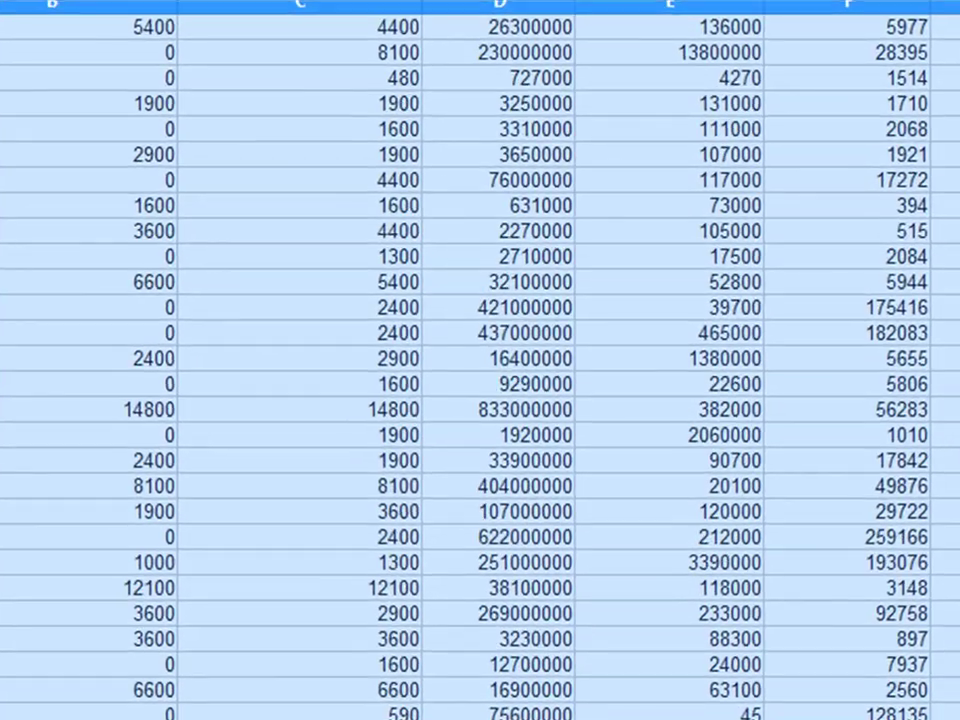
{"action": "scroll", "coordinate": [480, 360], "scroll_direction": "down", "scroll_amount": 10}
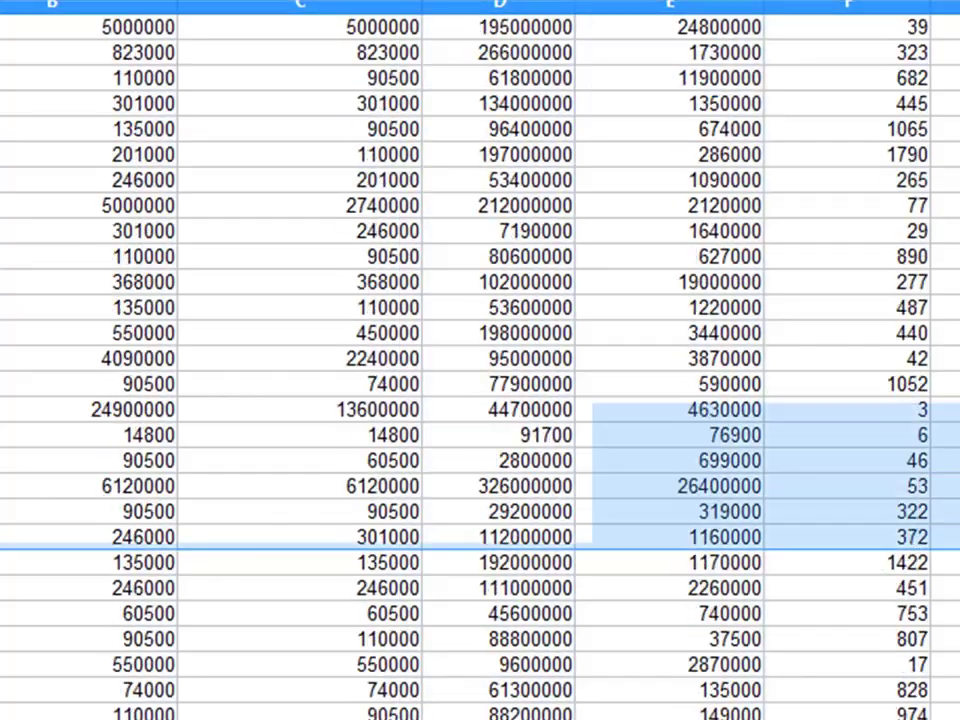
{"action": "scroll", "coordinate": [480, 360], "scroll_direction": "down", "scroll_amount": 10}
{"action": "scroll", "coordinate": [480, 360], "scroll_direction": "down", "scroll_amount": 10}
{"action": "scroll", "coordinate": [480, 360], "scroll_direction": "down", "scroll_amount": 10}
{"action": "scroll", "coordinate": [480, 360], "scroll_direction": "down", "scroll_amount": 10}
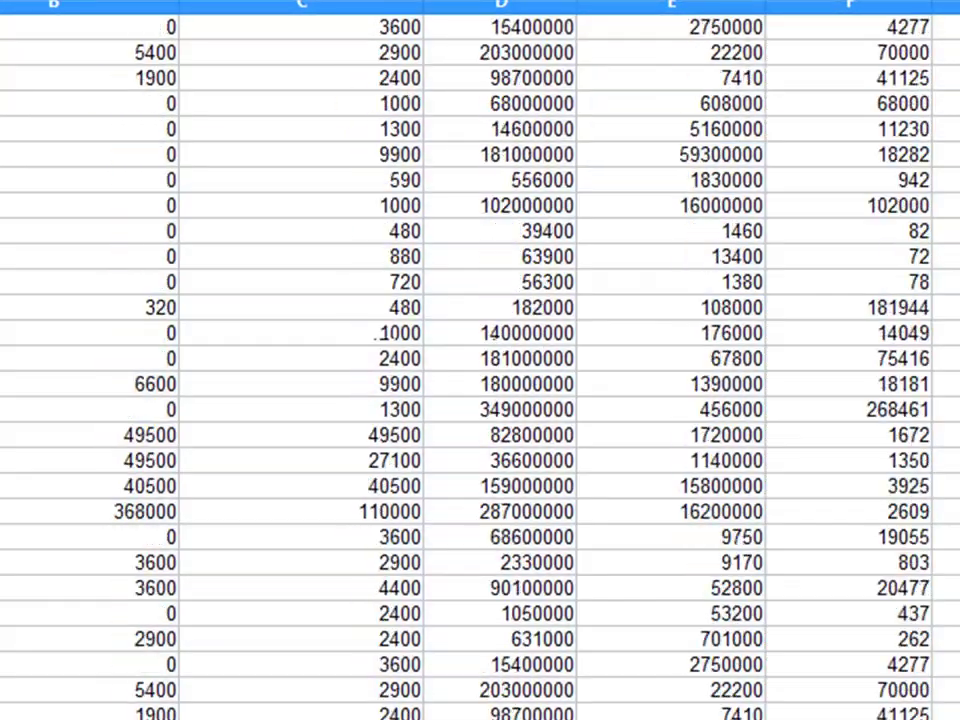
{"action": "scroll", "coordinate": [480, 360], "scroll_direction": "down", "scroll_amount": 5}
{"action": "scroll", "coordinate": [480, 360], "scroll_direction": "down", "scroll_amount": 8}
{"action": "scroll", "coordinate": [362, 182], "scroll_direction": "up", "scroll_amount": 10}
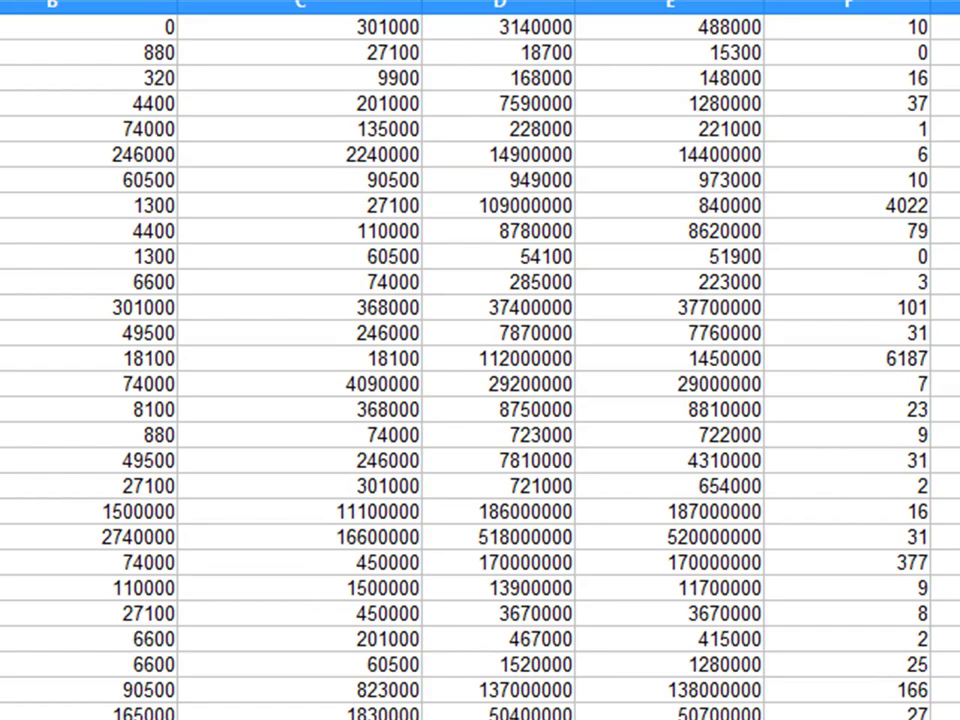
{"action": "scroll", "coordinate": [362, 182], "scroll_direction": "up", "scroll_amount": 10}
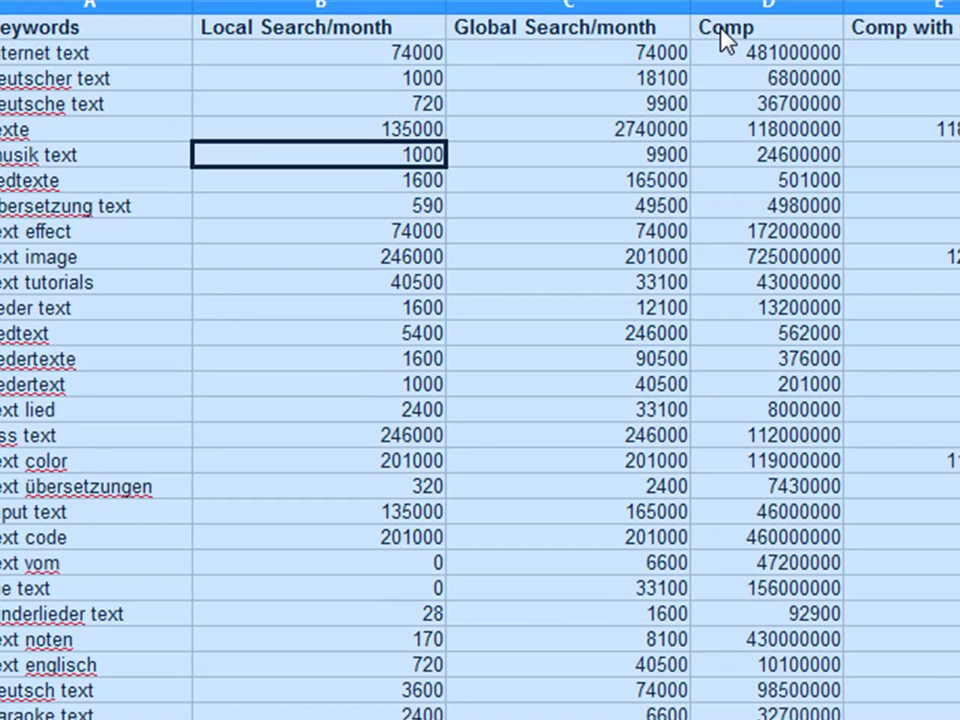
- Point out the Comp, Comp with Quotes, Bit and Adwords column headings
{"action": "left_click", "coordinate": [724, 40]}
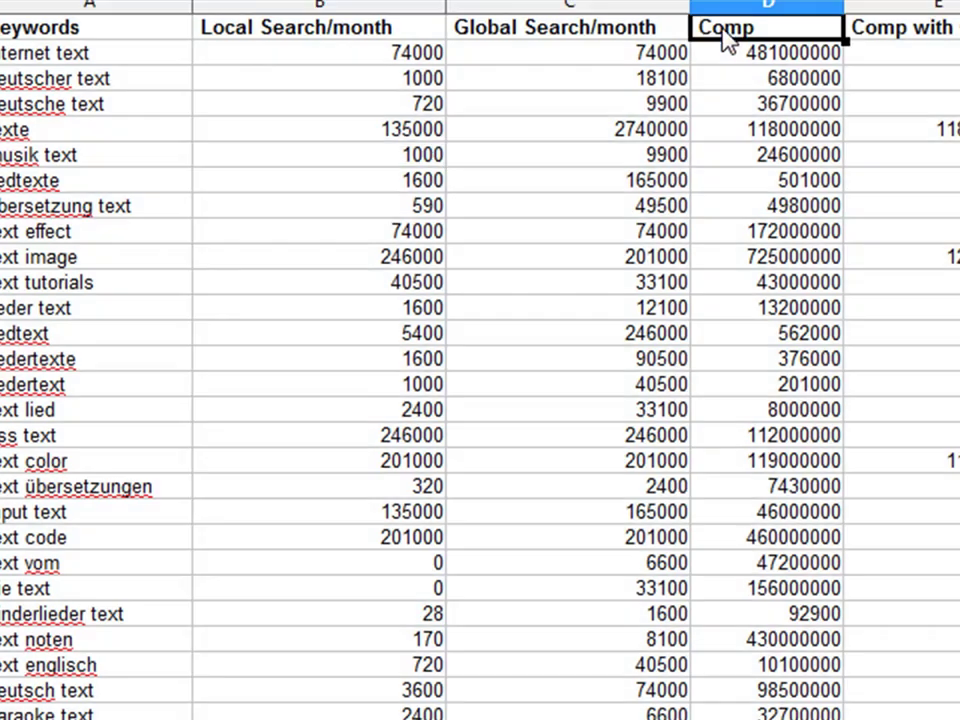
{"action": "left_click", "coordinate": [398, 45]}
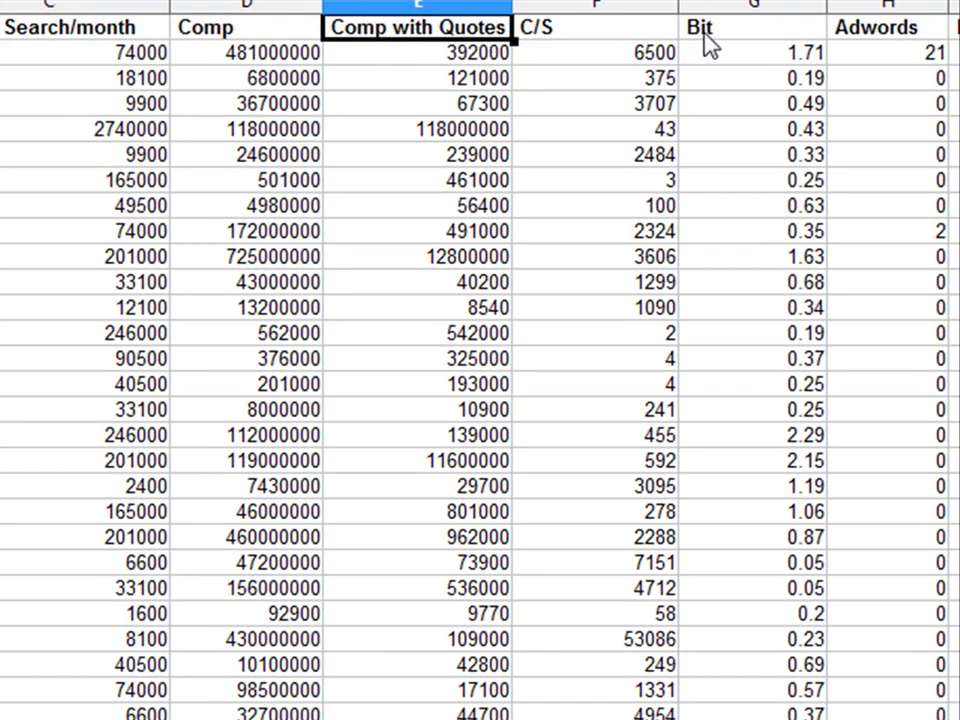
{"action": "left_click", "coordinate": [733, 38]}
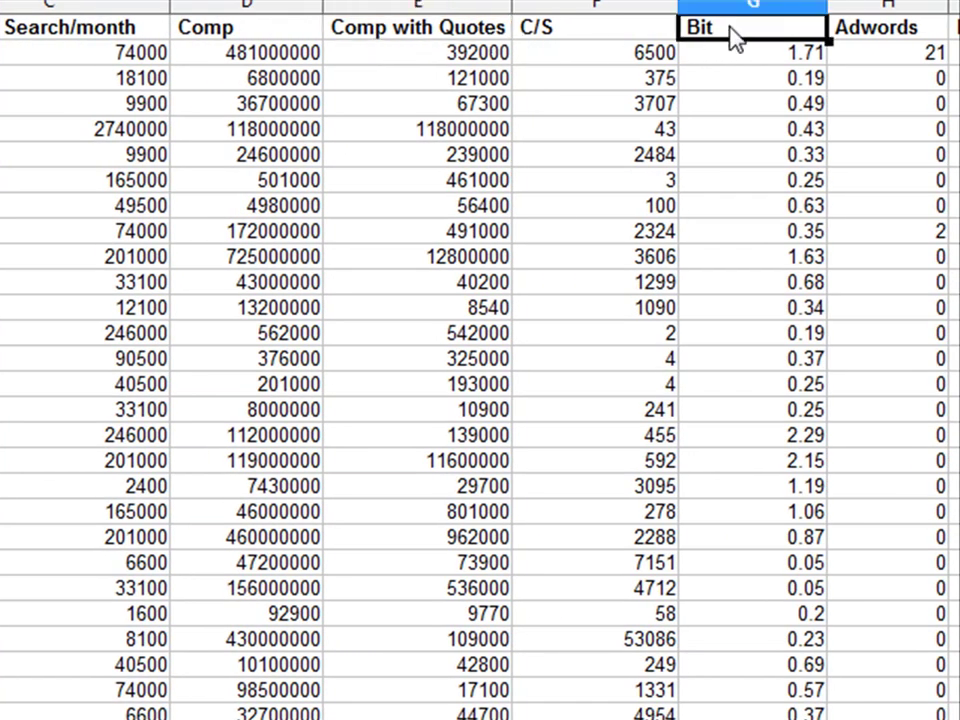
{"action": "left_click", "coordinate": [868, 33]}
- Scroll through the remaining results, then start a new keyword project
{"action": "scroll", "coordinate": [480, 360], "scroll_direction": "down", "scroll_amount": 10}
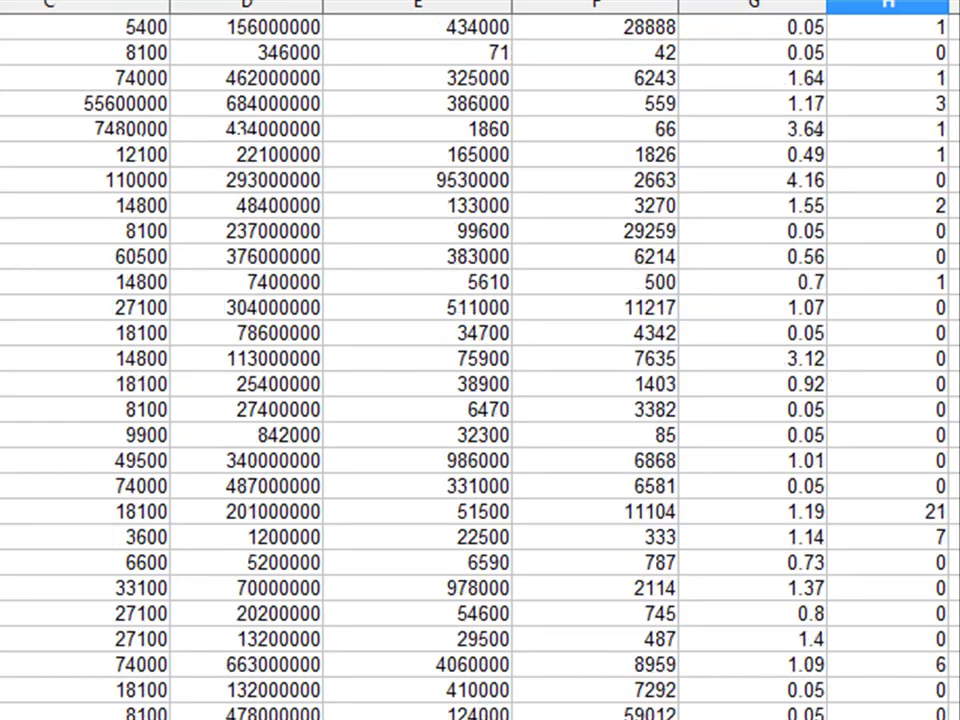
{"action": "scroll", "coordinate": [480, 360], "scroll_direction": "down", "scroll_amount": 10}
{"action": "scroll", "coordinate": [480, 360], "scroll_direction": "down", "scroll_amount": 10}
{"action": "scroll", "coordinate": [480, 360], "scroll_direction": "down", "scroll_amount": 10}
{"action": "scroll", "coordinate": [480, 360], "scroll_direction": "down", "scroll_amount": 10}
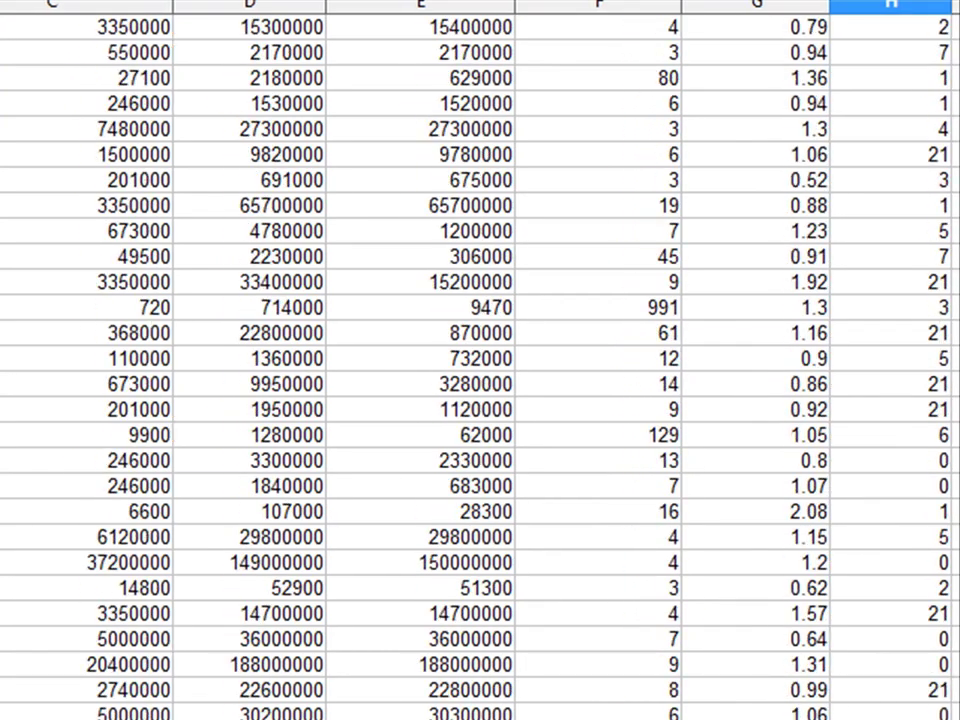
{"action": "scroll", "coordinate": [480, 360], "scroll_direction": "down", "scroll_amount": 10}
{"action": "scroll", "coordinate": [480, 360], "scroll_direction": "down", "scroll_amount": 10}
{"action": "scroll", "coordinate": [480, 360], "scroll_direction": "down", "scroll_amount": 10}
{"action": "scroll", "coordinate": [480, 360], "scroll_direction": "down", "scroll_amount": 10}
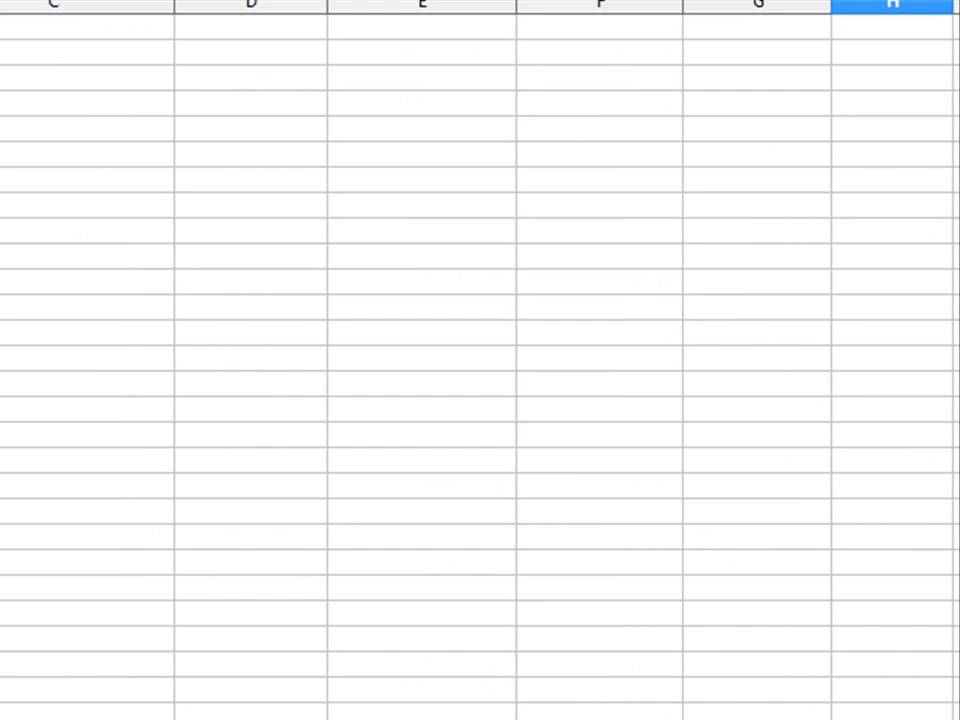
{"action": "scroll", "coordinate": [480, 360], "scroll_direction": "up", "scroll_amount": 10}
{"action": "scroll", "coordinate": [480, 360], "scroll_direction": "down", "scroll_amount": 5}
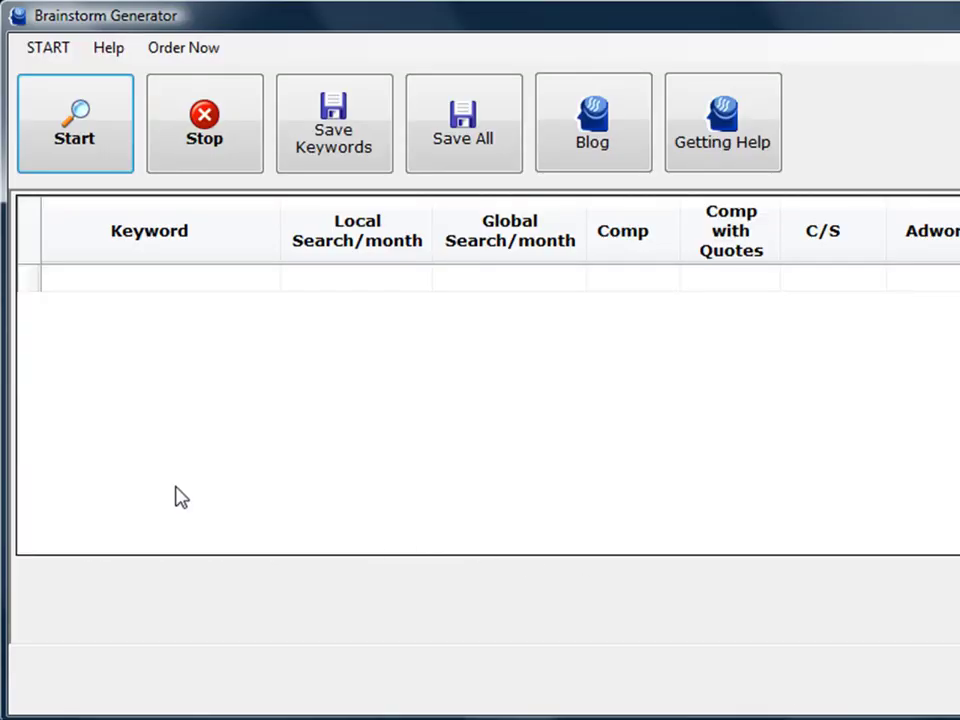
{"action": "left_click", "coordinate": [78, 136]}
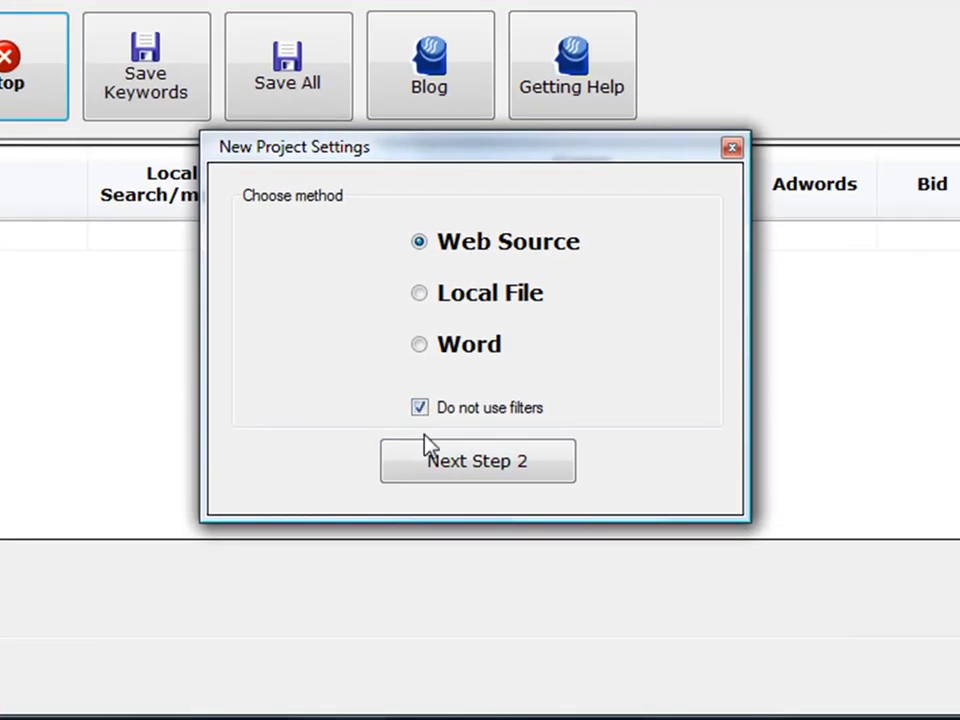
{"action": "left_click", "coordinate": [481, 461]}
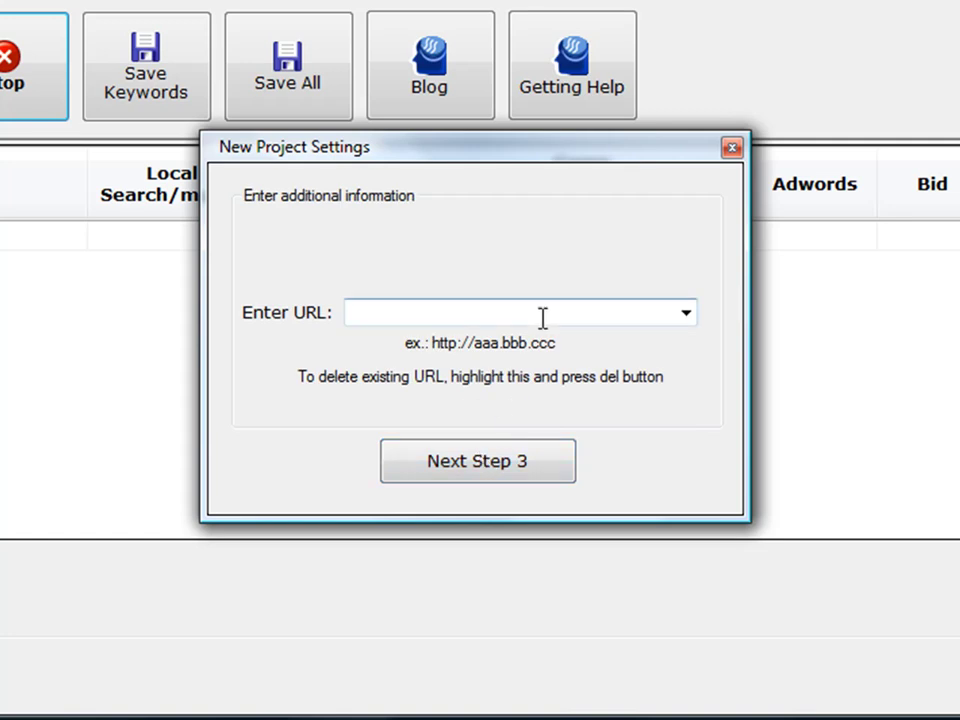
{"action": "left_click", "coordinate": [688, 320]}
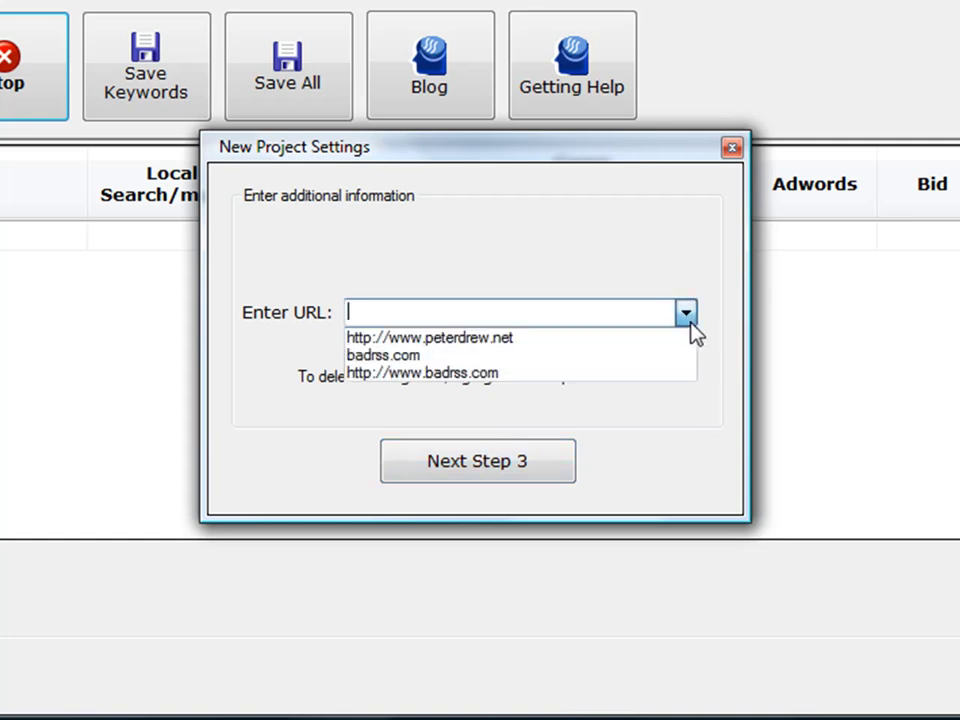
{"action": "left_click", "coordinate": [559, 341]}
{"action": "left_click", "coordinate": [435, 312]}
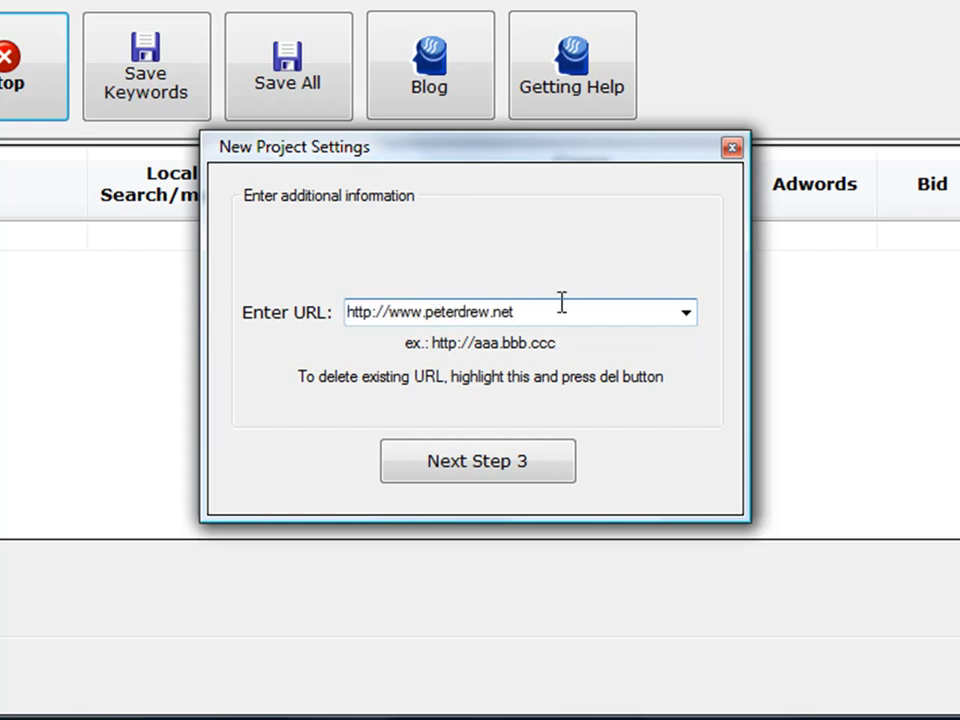
{"action": "left_click_drag", "start_coordinate": [563, 306], "coordinate": [335, 328]}
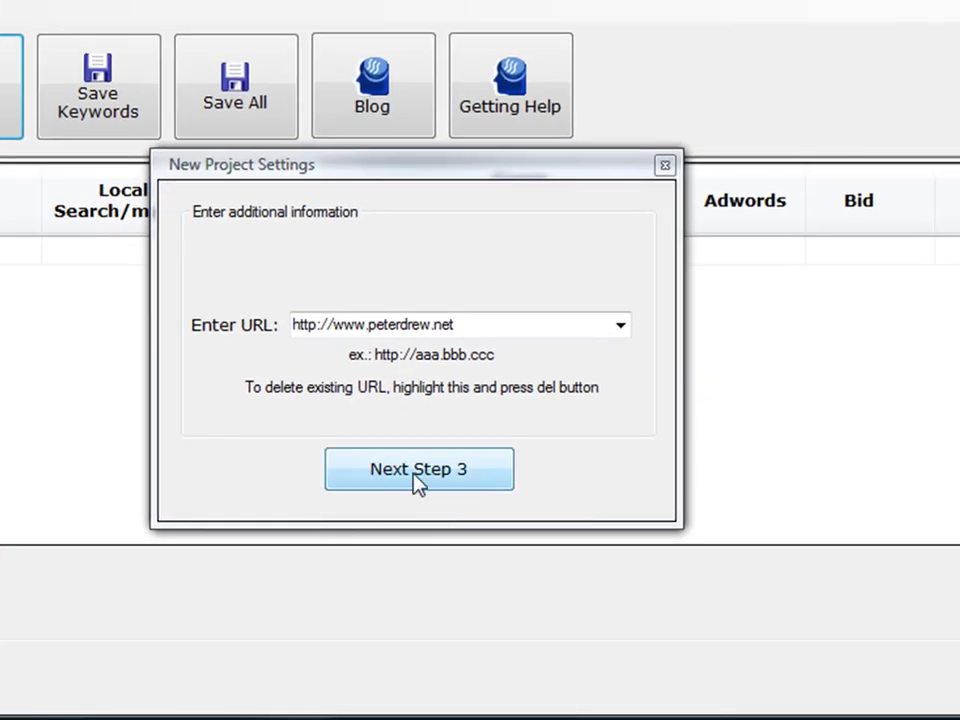
- Keep 'All Countries and Territories' as the target and finish the project settings
{"action": "left_click", "coordinate": [416, 476]}
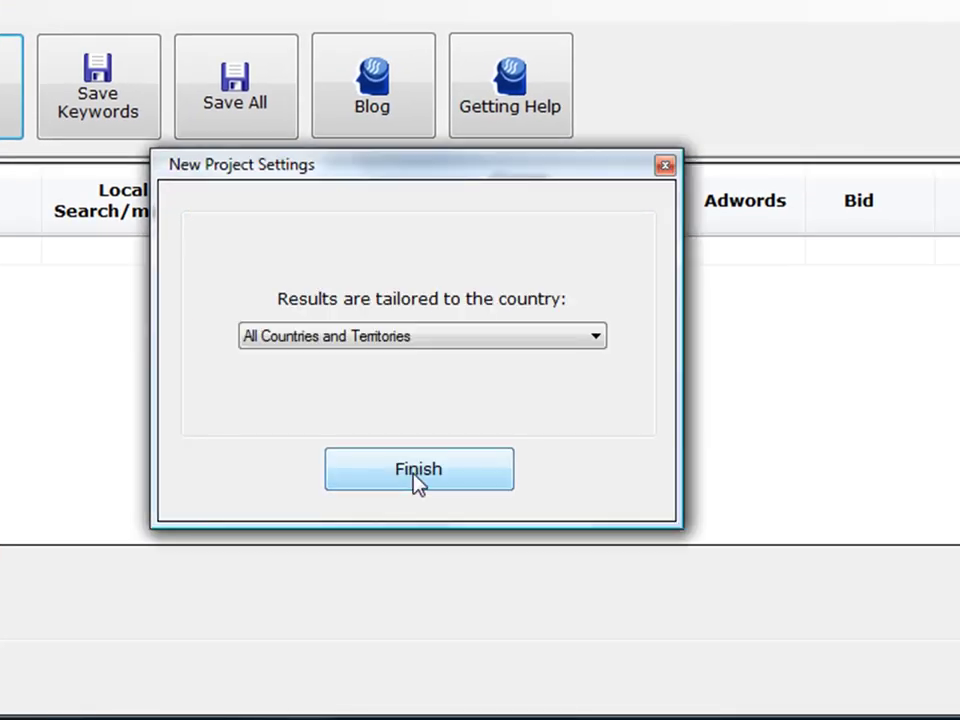
{"action": "left_click", "coordinate": [436, 344]}
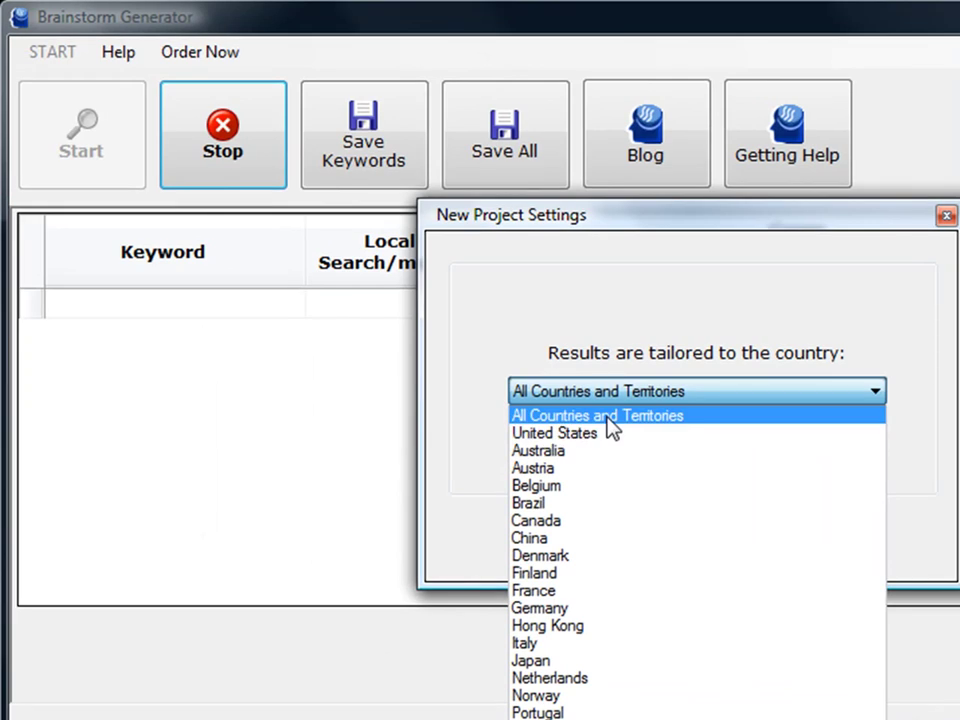
{"action": "left_click", "coordinate": [607, 420]}
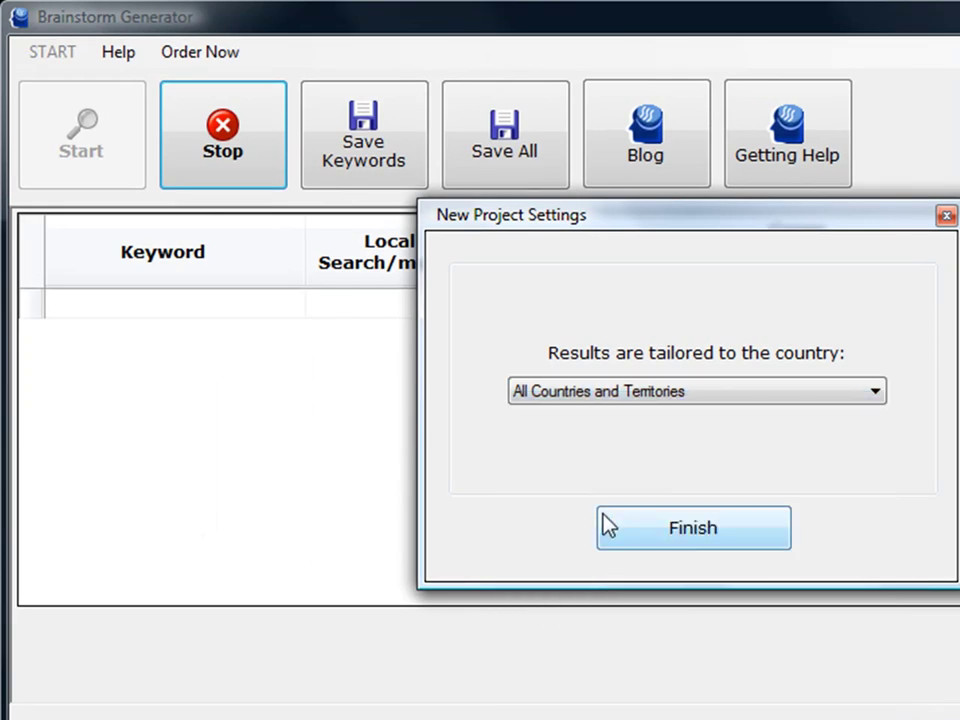
{"action": "left_click", "coordinate": [655, 537]}
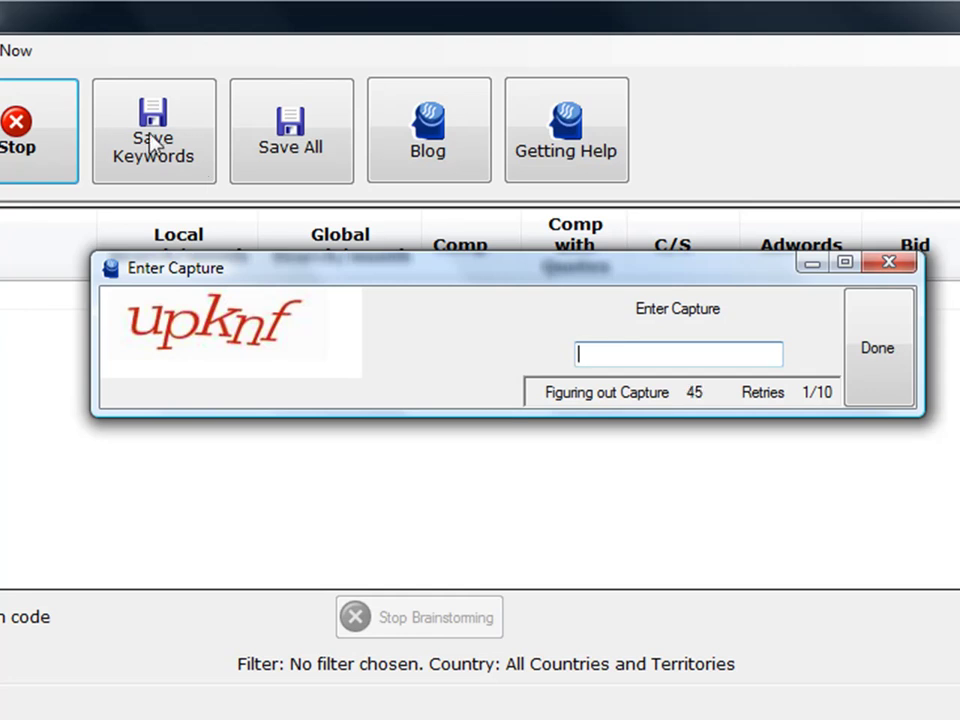
- Enter the displayed captcha code so brainstorming can complete
{"action": "type", "text": "upknf"}
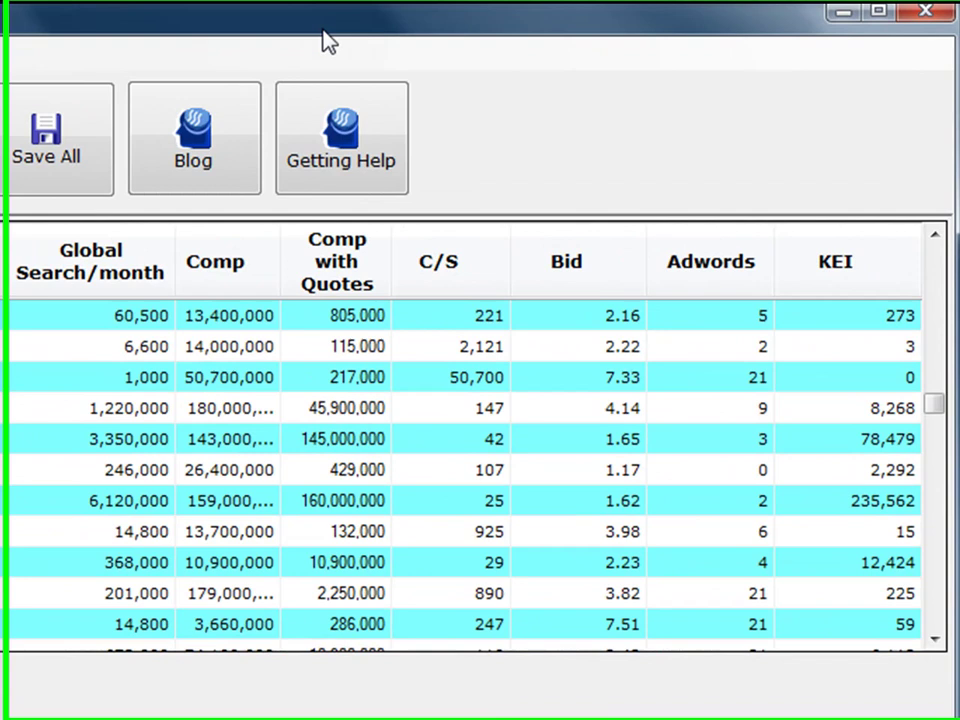
{"action": "mouse_move", "coordinate": [930, 405]}
{"action": "left_mouse_down"}
{"action": "mouse_move", "coordinate": [938, 382]}
{"action": "mouse_move", "coordinate": [930, 284]}
{"action": "left_mouse_up"}
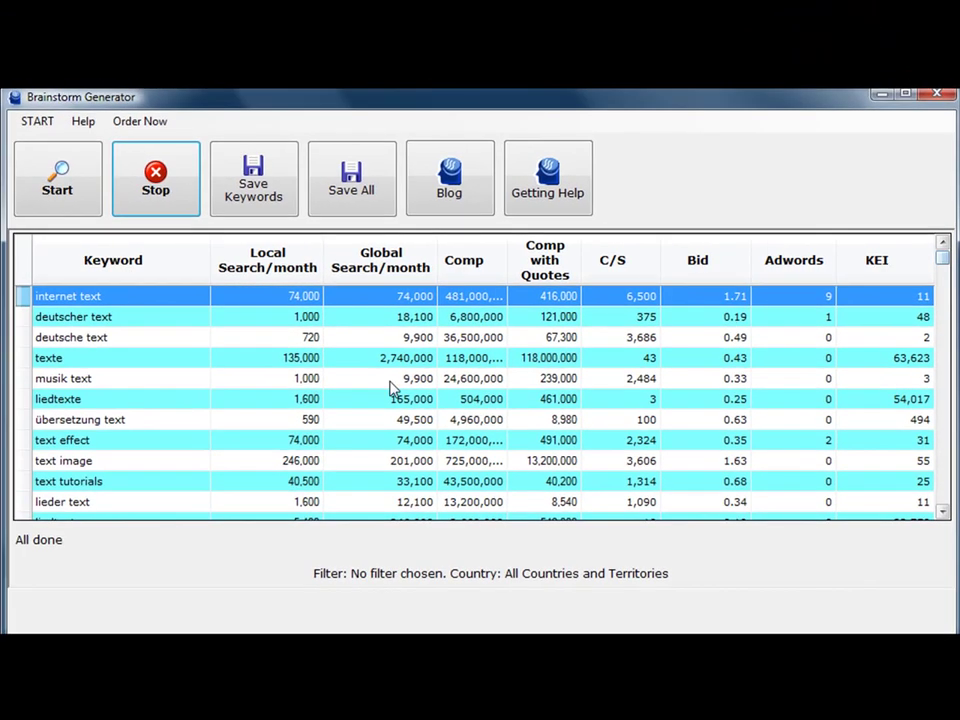
{"action": "left_click", "coordinate": [211, 382]}
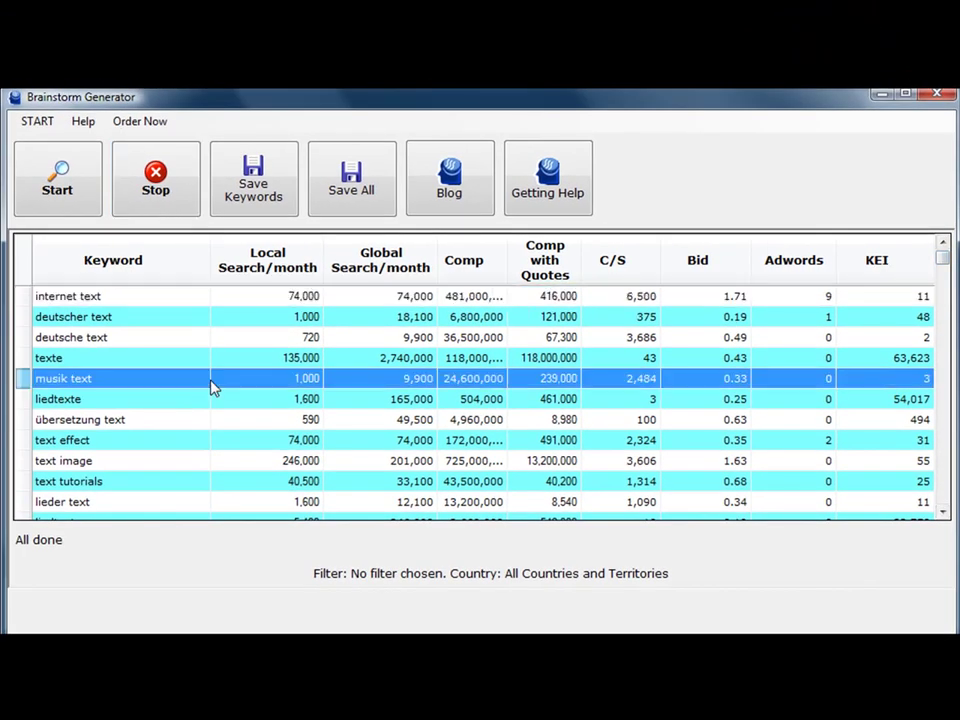
{"action": "scroll", "coordinate": [211, 385], "scroll_direction": "down", "scroll_amount": 1}
{"action": "scroll", "coordinate": [211, 385], "scroll_direction": "down", "scroll_amount": 2}
{"action": "left_click", "coordinate": [100, 428]}
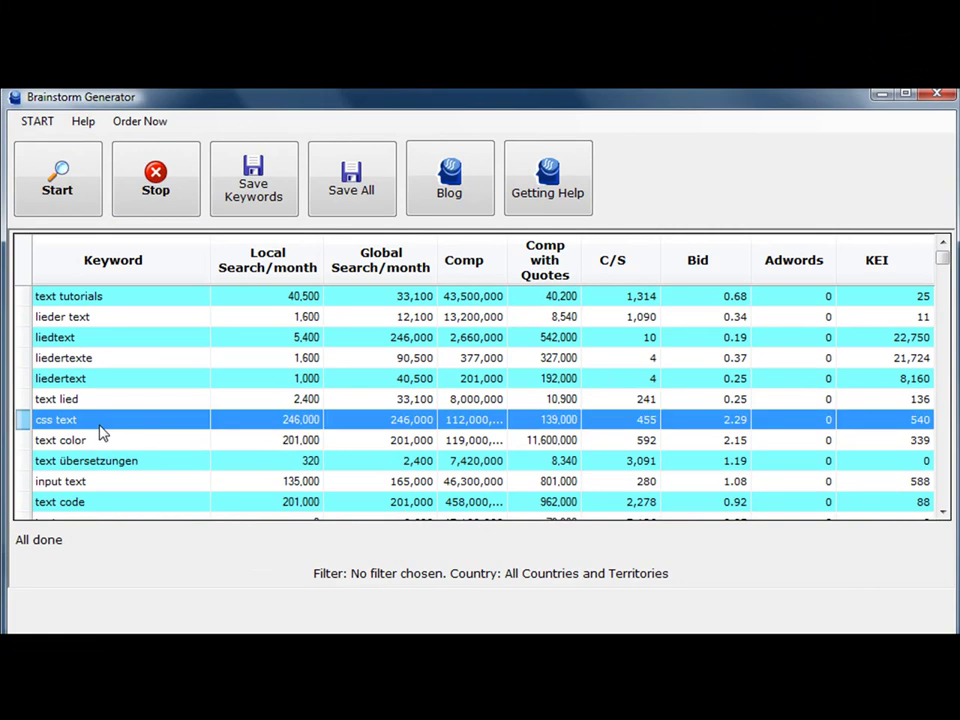
{"action": "scroll", "coordinate": [100, 432], "scroll_direction": "down", "scroll_amount": 5}
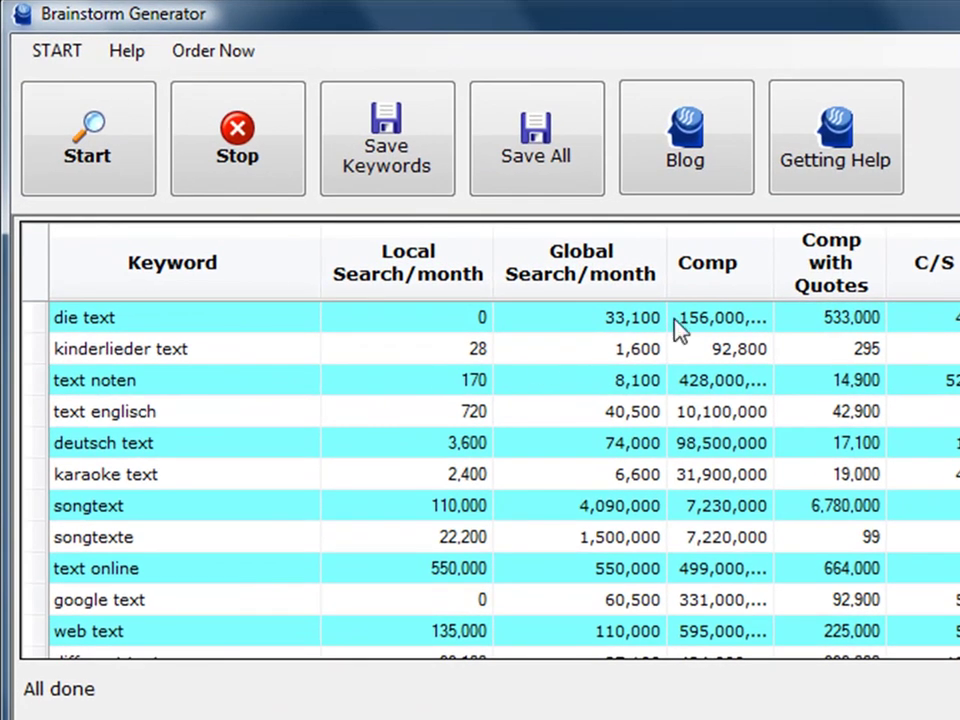
{"action": "left_click", "coordinate": [718, 598]}
{"action": "scroll", "coordinate": [718, 598], "scroll_direction": "down", "scroll_amount": 3}
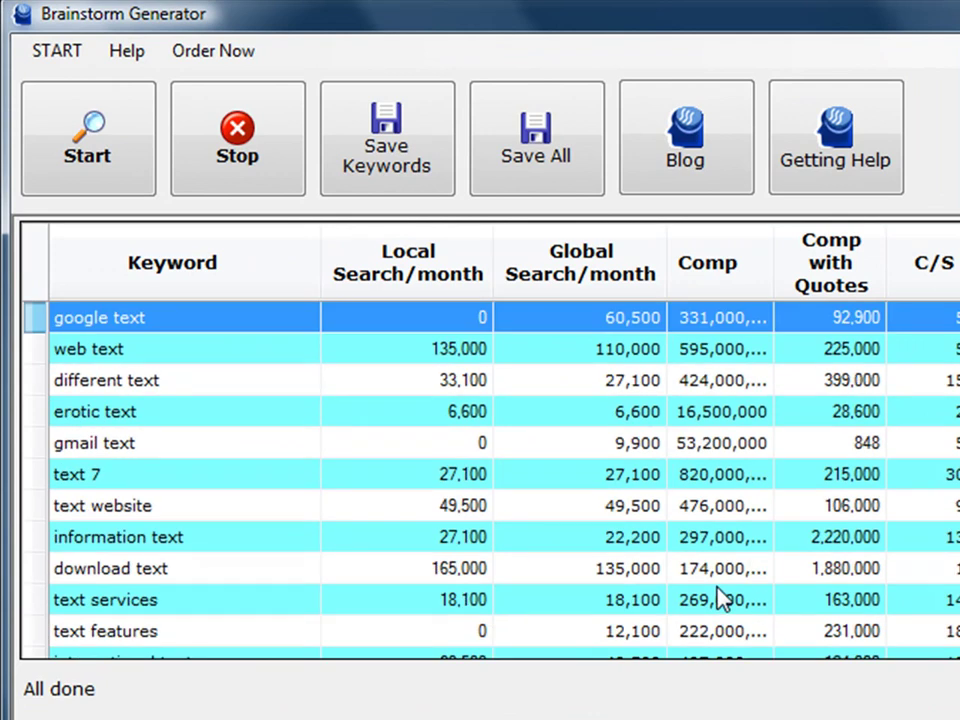
{"action": "left_click", "coordinate": [842, 453]}
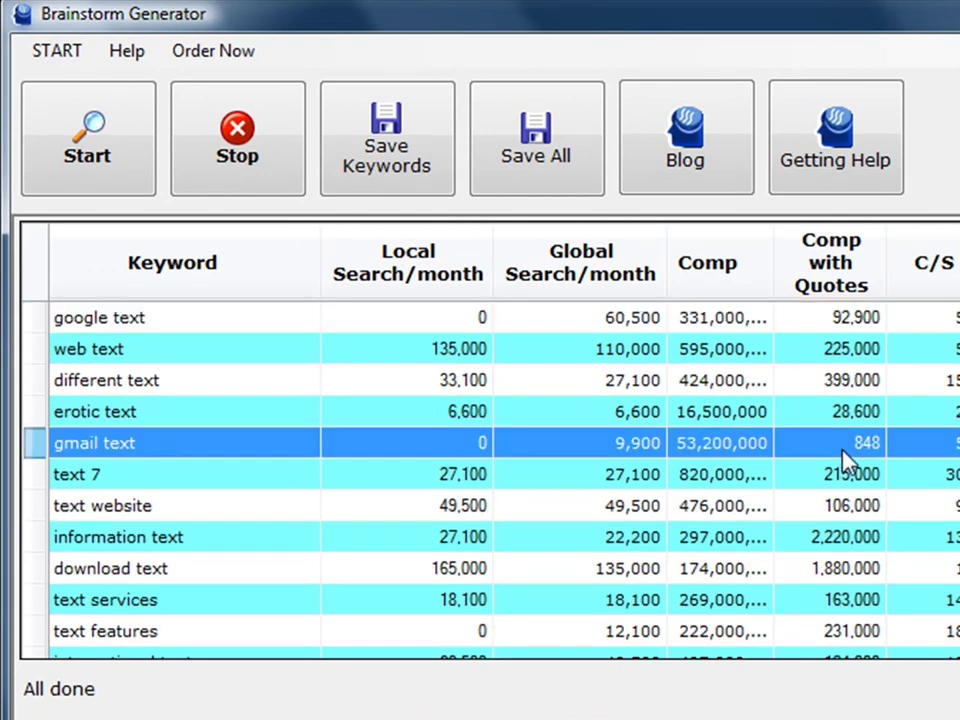
{"action": "left_click", "coordinate": [737, 510]}
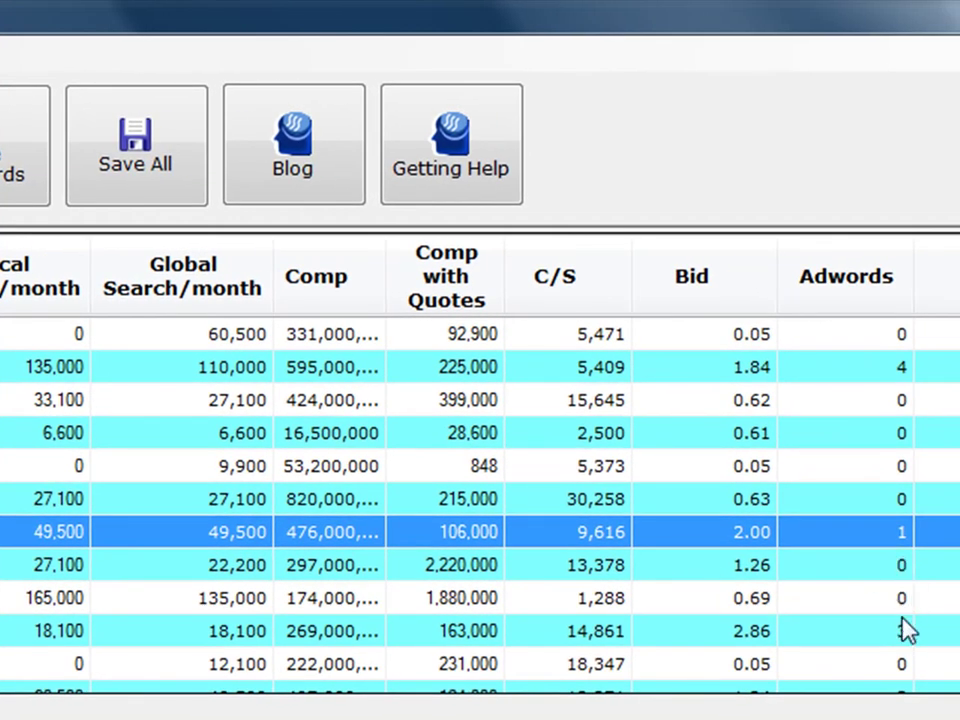
{"action": "scroll", "coordinate": [370, 587], "scroll_direction": "down", "scroll_amount": 3}
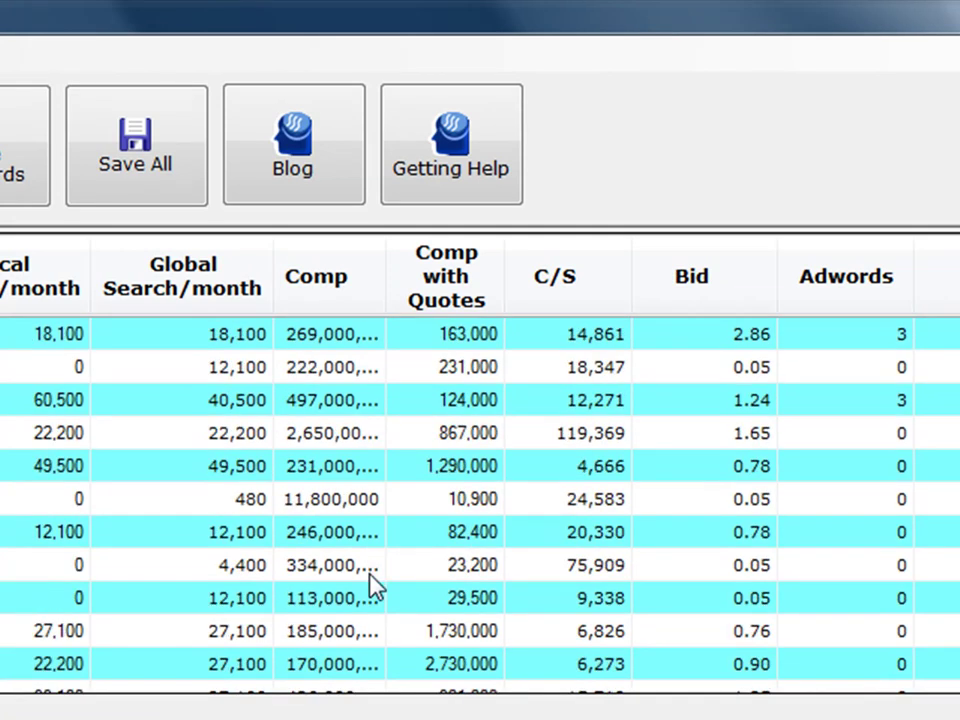
{"action": "scroll", "coordinate": [370, 587], "scroll_direction": "down", "scroll_amount": 2}
{"action": "scroll", "coordinate": [370, 587], "scroll_direction": "down", "scroll_amount": 1}
{"action": "scroll", "coordinate": [370, 587], "scroll_direction": "down", "scroll_amount": 3}
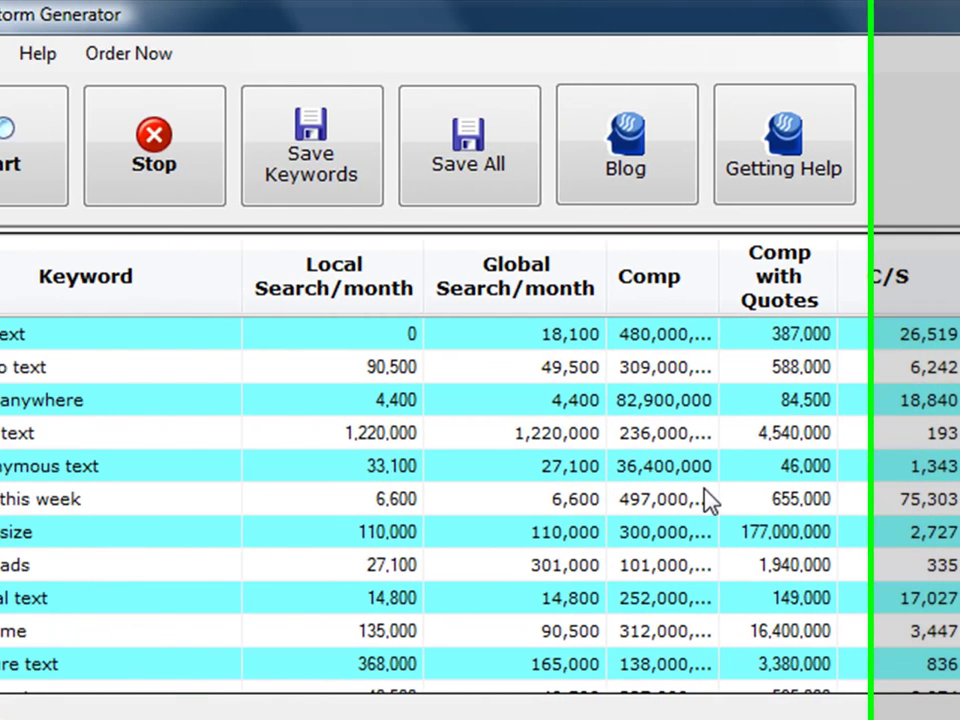
{"action": "left_click", "coordinate": [706, 500]}
{"action": "scroll", "coordinate": [706, 500], "scroll_direction": "down", "scroll_amount": 2}
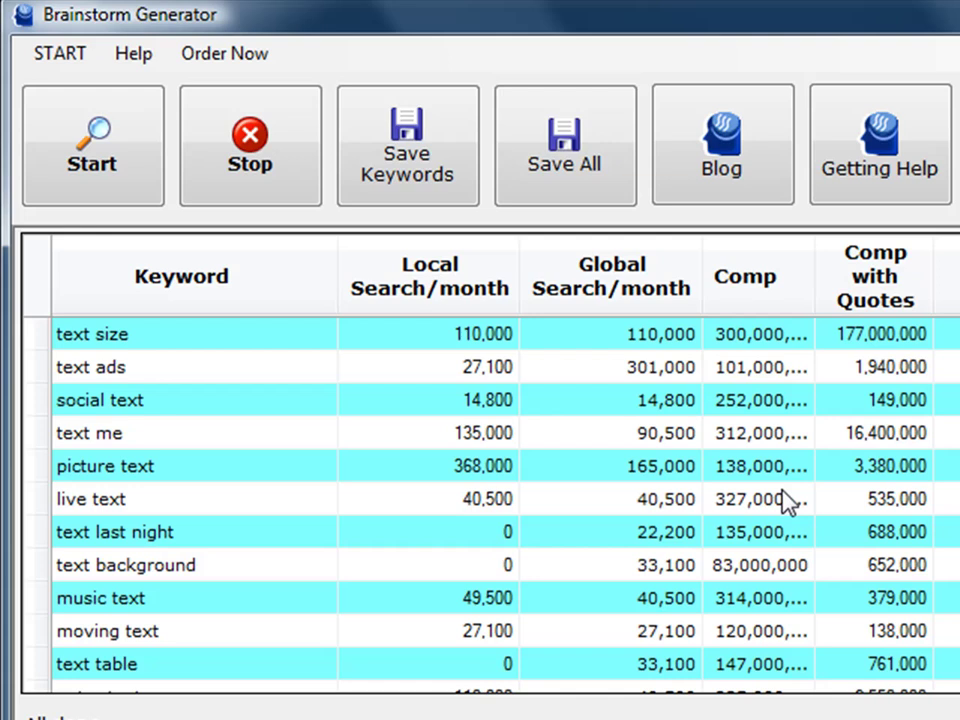
{"action": "scroll", "coordinate": [706, 500], "scroll_direction": "down", "scroll_amount": 3}
{"action": "scroll", "coordinate": [787, 500], "scroll_direction": "down", "scroll_amount": 2}
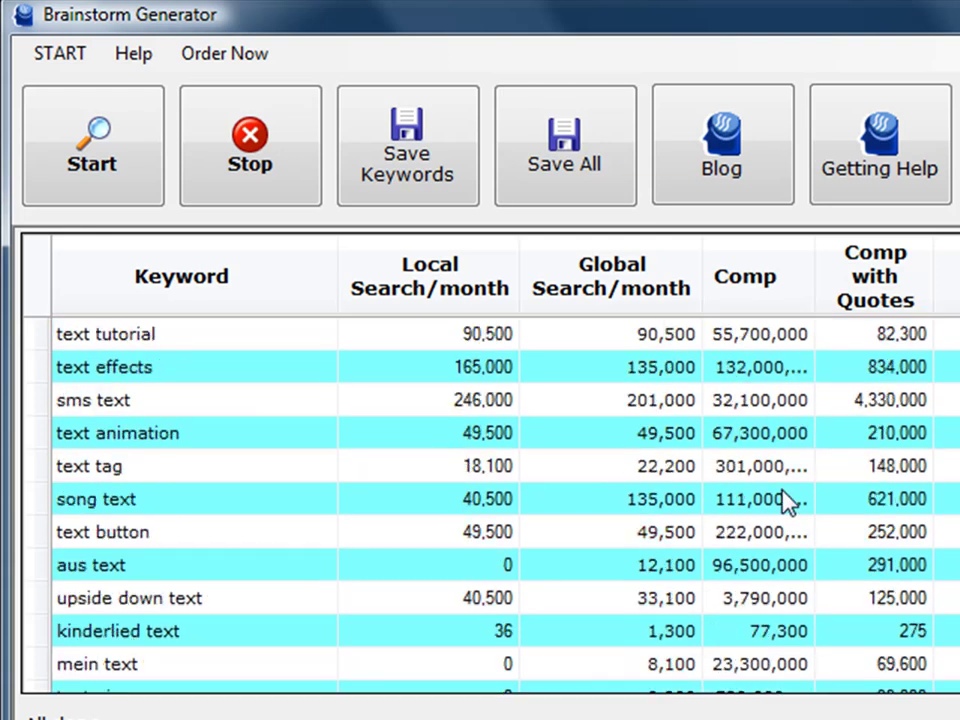
{"action": "left_click", "coordinate": [670, 530]}
{"action": "scroll", "coordinate": [668, 530], "scroll_direction": "down", "scroll_amount": 2}
{"action": "scroll", "coordinate": [670, 530], "scroll_direction": "down", "scroll_amount": 2}
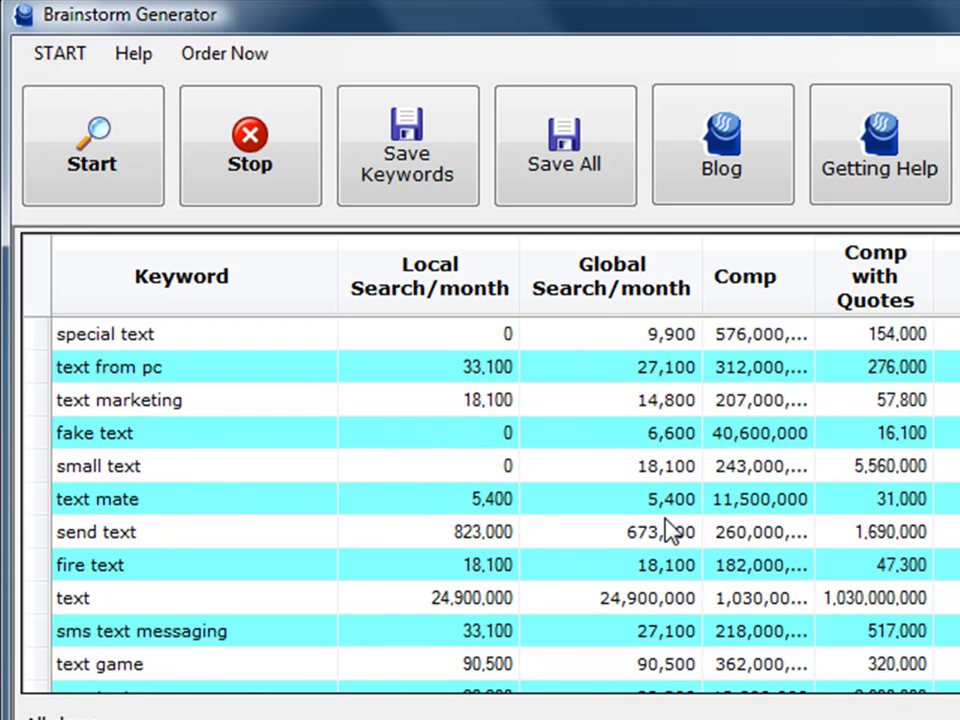
{"action": "scroll", "coordinate": [670, 530], "scroll_direction": "down", "scroll_amount": 3}
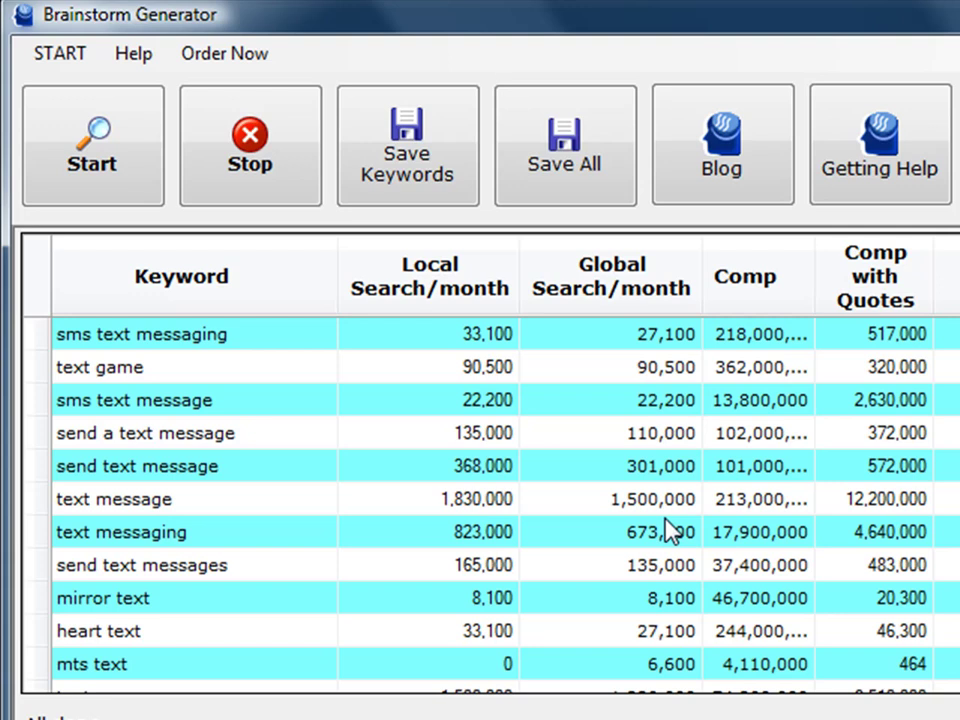
{"action": "scroll", "coordinate": [668, 530], "scroll_direction": "down", "scroll_amount": 1}
{"action": "scroll", "coordinate": [668, 530], "scroll_direction": "down", "scroll_amount": 1}
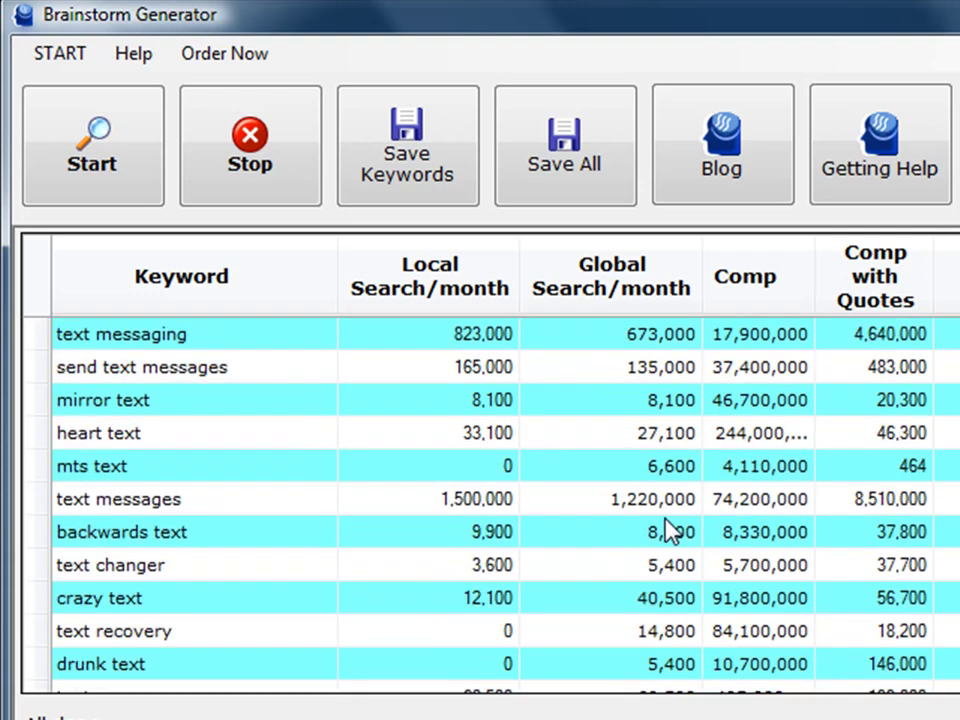
{"action": "left_click", "coordinate": [668, 530]}
{"action": "scroll", "coordinate": [668, 530], "scroll_direction": "down", "scroll_amount": 1}
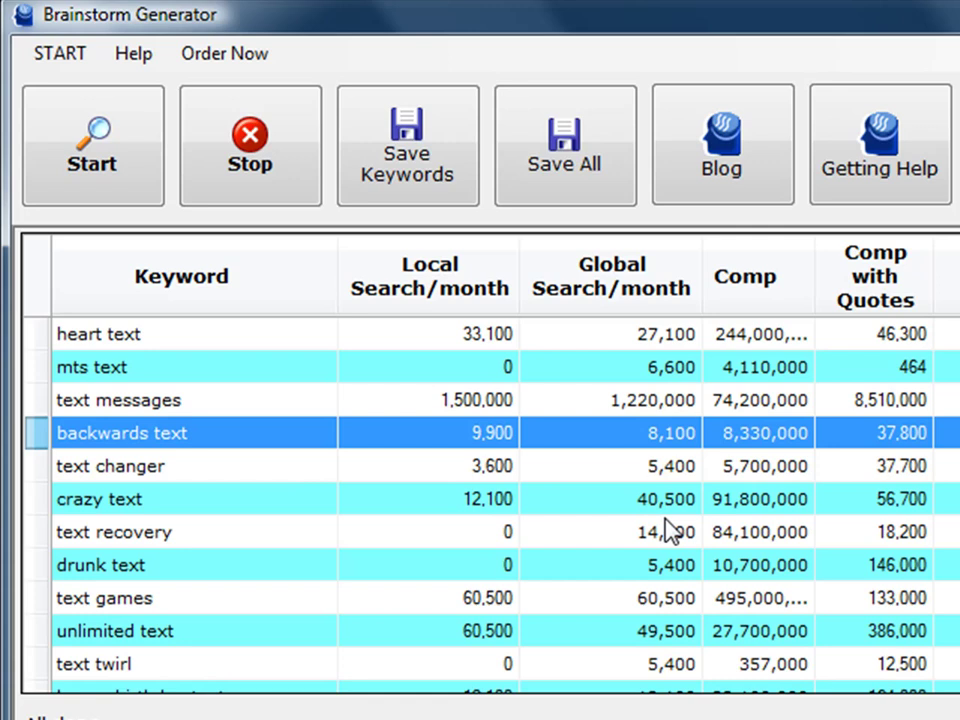
{"action": "scroll", "coordinate": [668, 530], "scroll_direction": "down", "scroll_amount": 1}
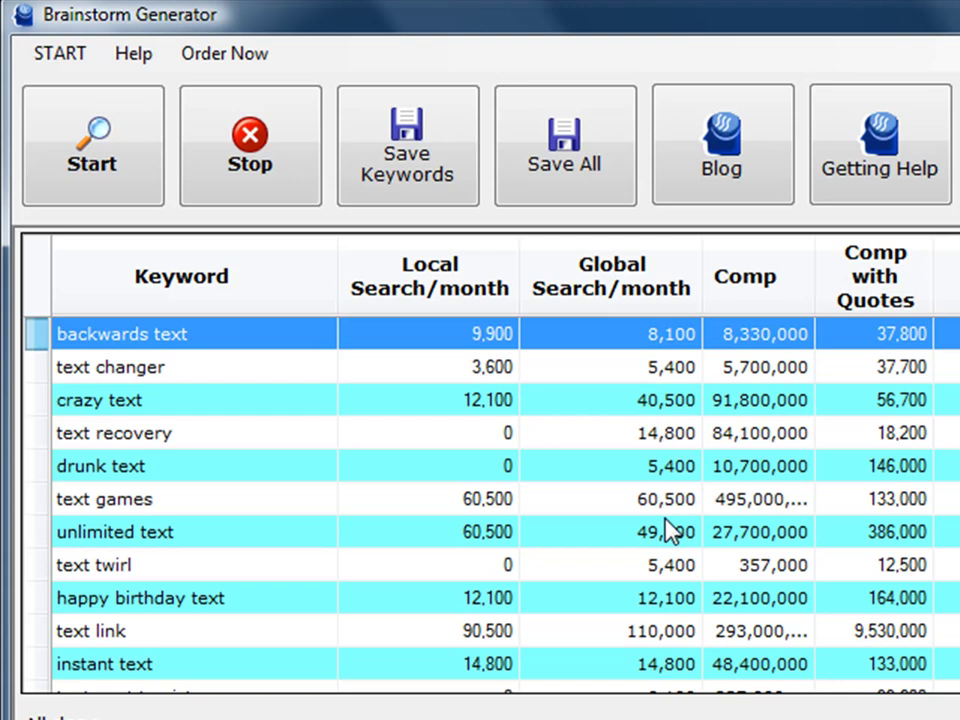
{"action": "left_click", "coordinate": [666, 530]}
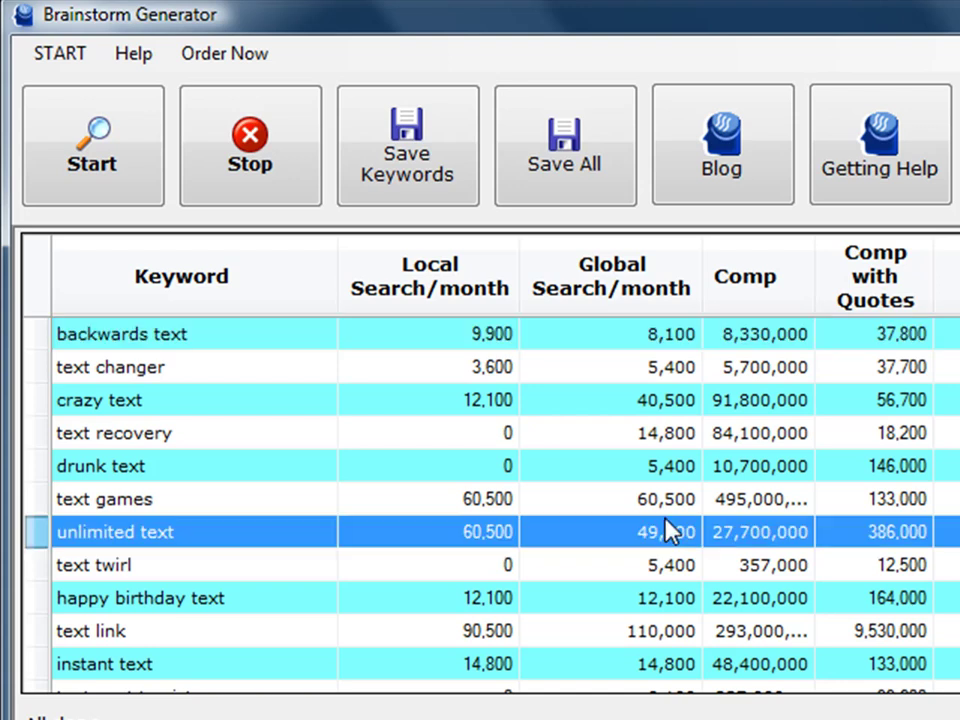
{"action": "scroll", "coordinate": [666, 530], "scroll_direction": "down", "scroll_amount": 1}
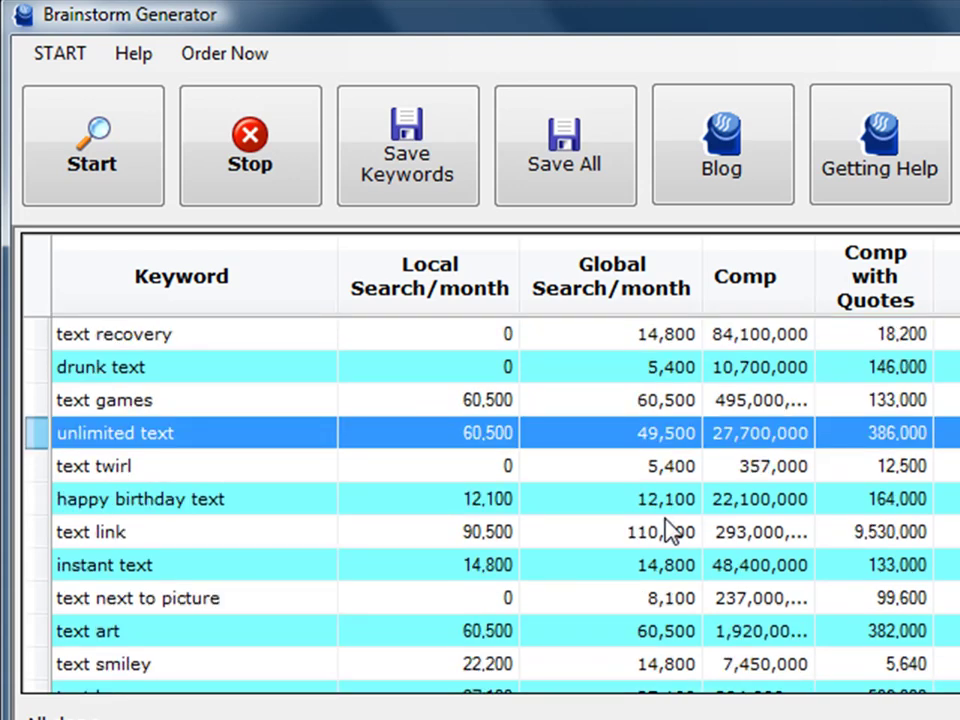
{"action": "left_click", "coordinate": [651, 538]}
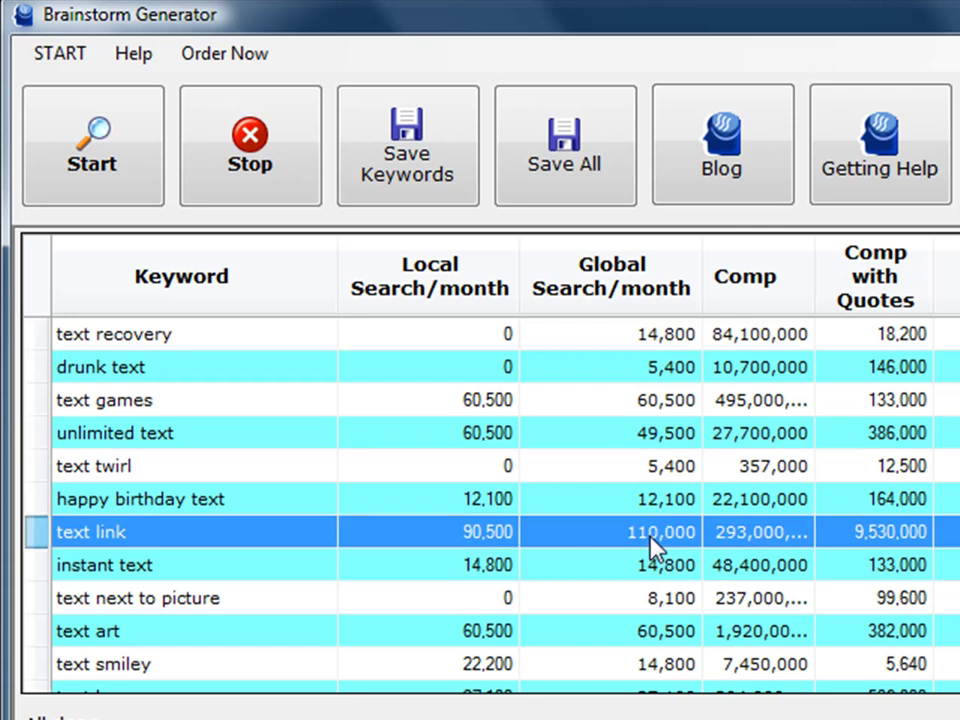
{"action": "scroll", "coordinate": [651, 538], "scroll_direction": "down", "scroll_amount": 2}
{"action": "left_click", "coordinate": [655, 540]}
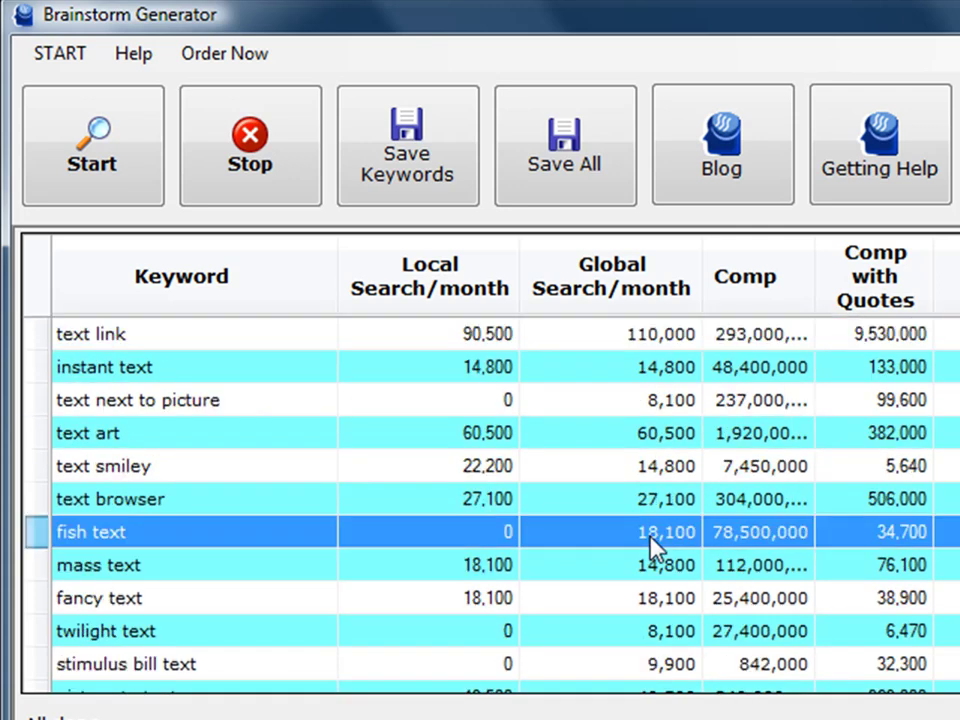